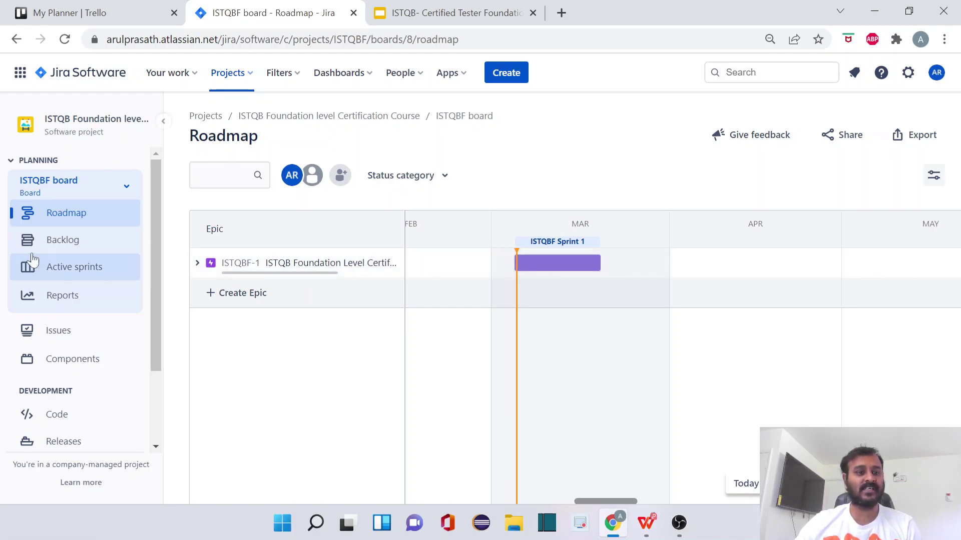
Open the project backlog and bring up the story 1 Fundamentals of Testing from ISTQBF Sprint 1 in a new browser tab
click(69, 249)
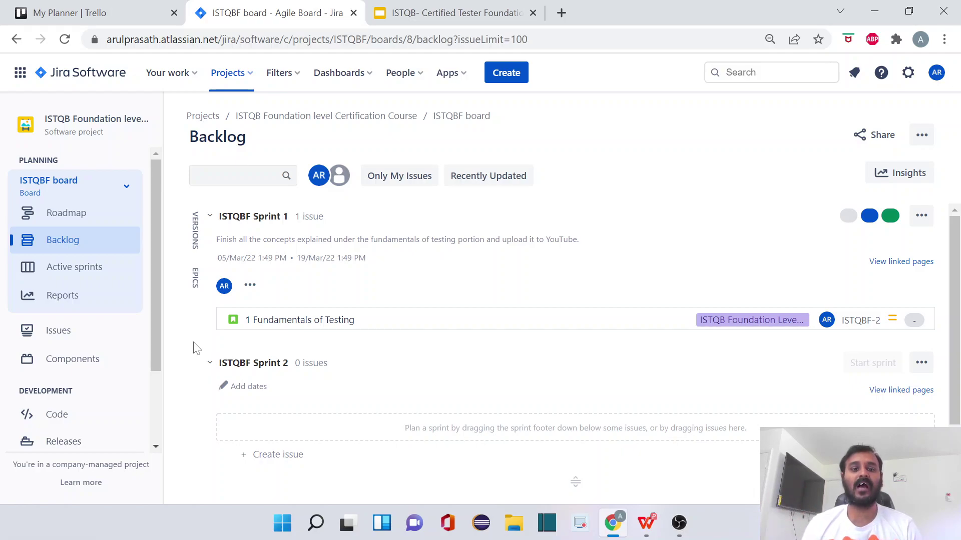
key(XF86AudioRaiseVolume)
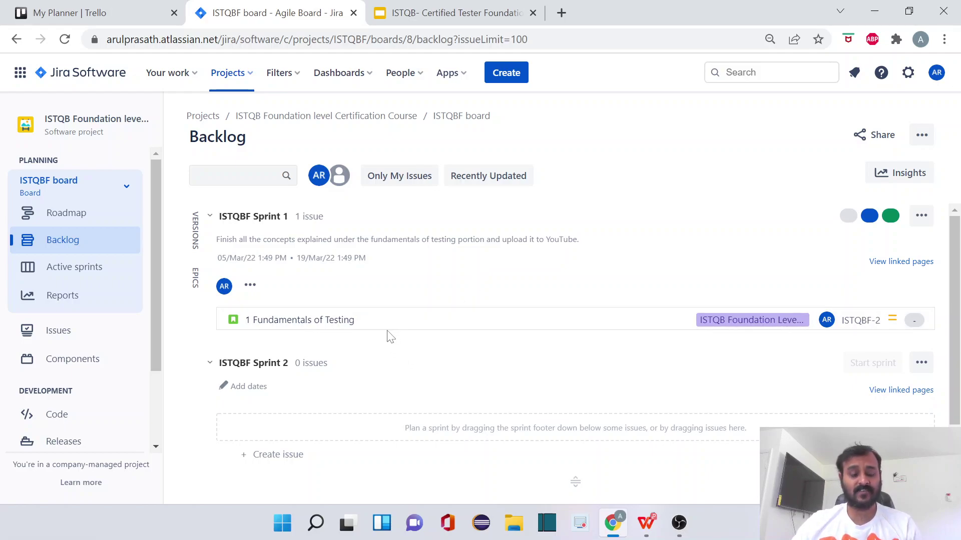
click(326, 319)
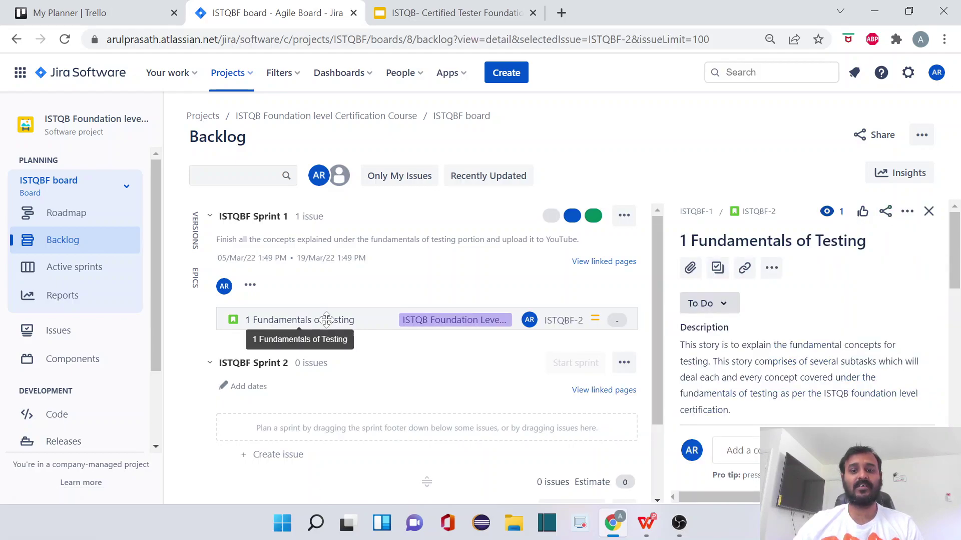
middle_click(758, 211)
click(396, 6)
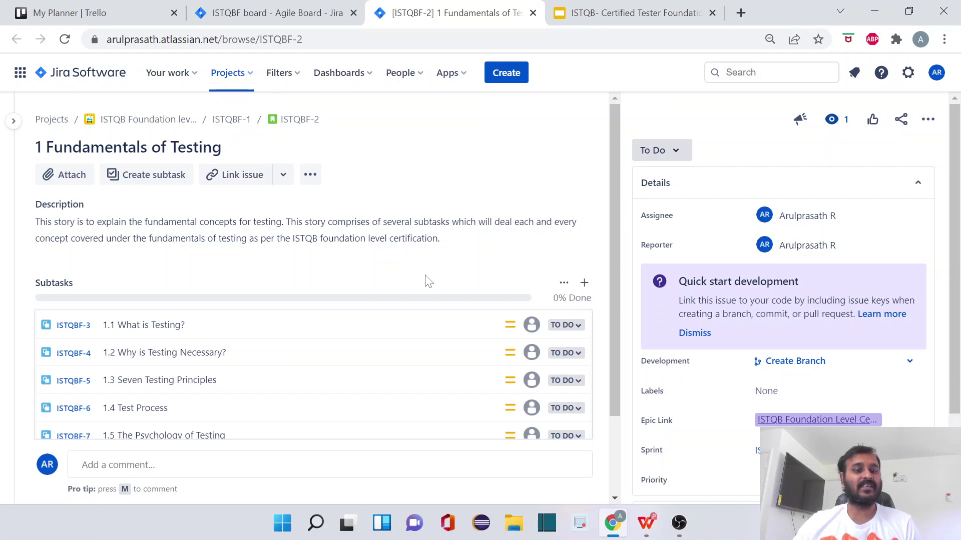
Review the story's description and subtasks, and open subtask 1.1 What is Testing? in a new browser tab
scroll(426, 282, down, 2)
mouse_move(2, 346)
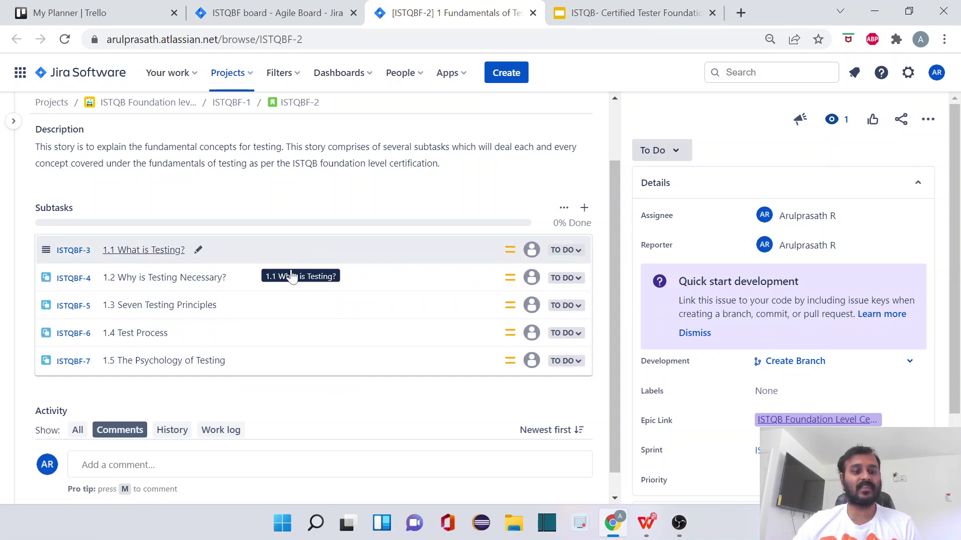
scroll(280, 342, up, 2)
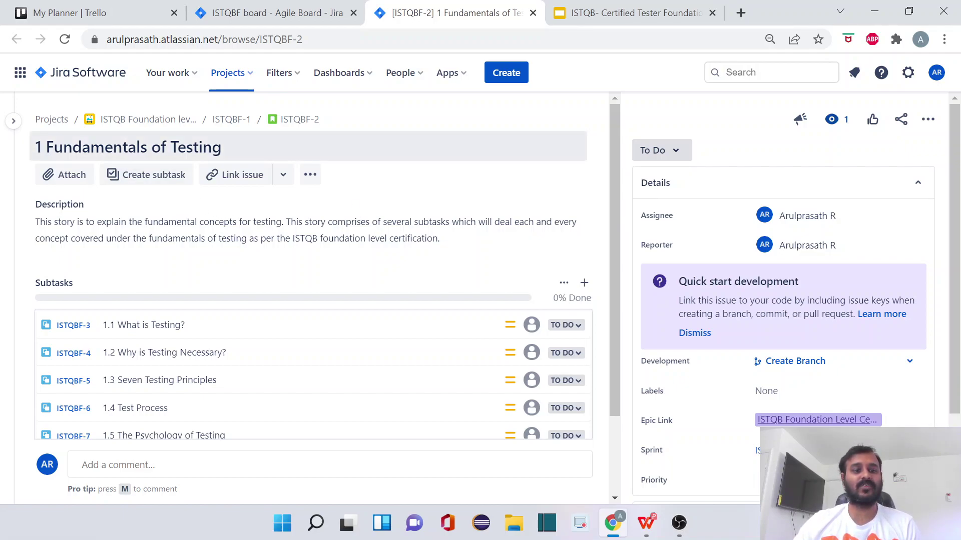
scroll(272, 261, down, 2)
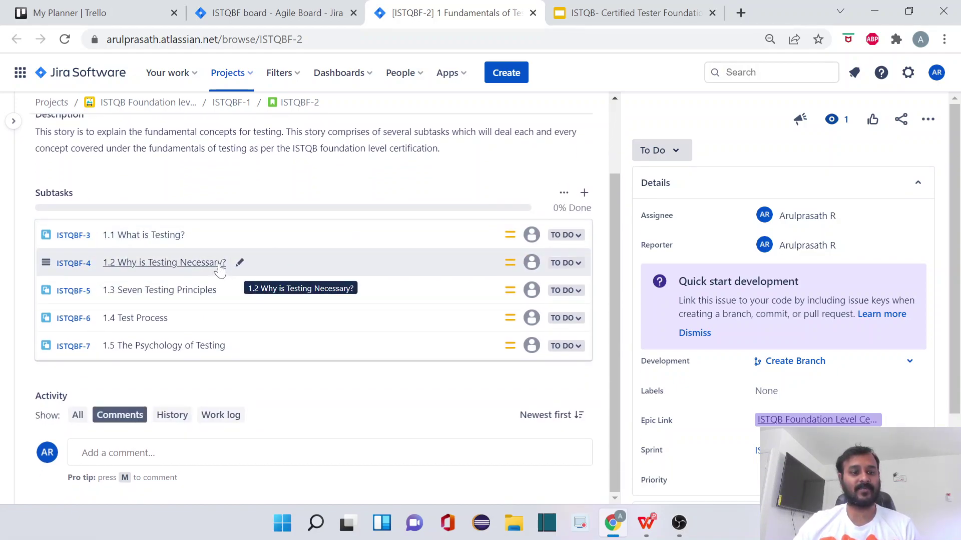
middle_click(74, 235)
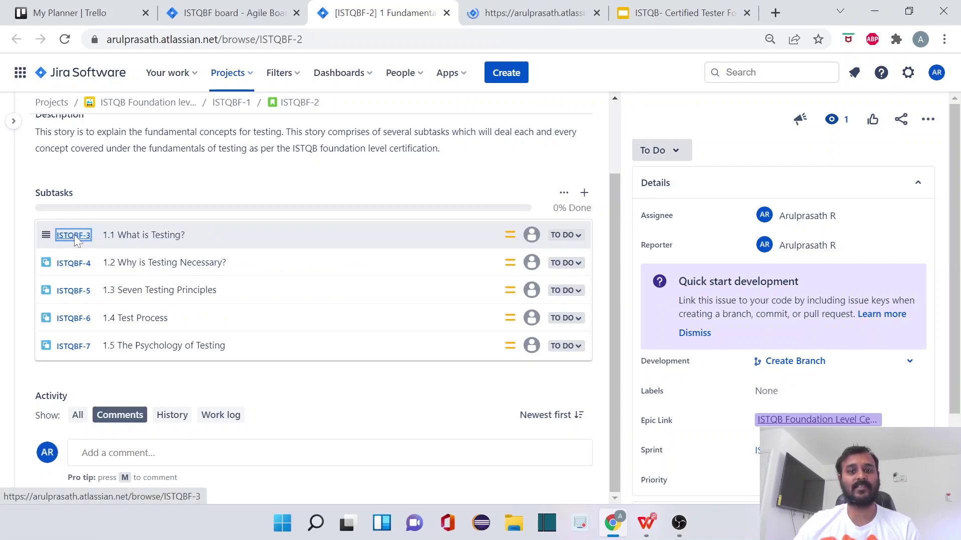
click(549, 7)
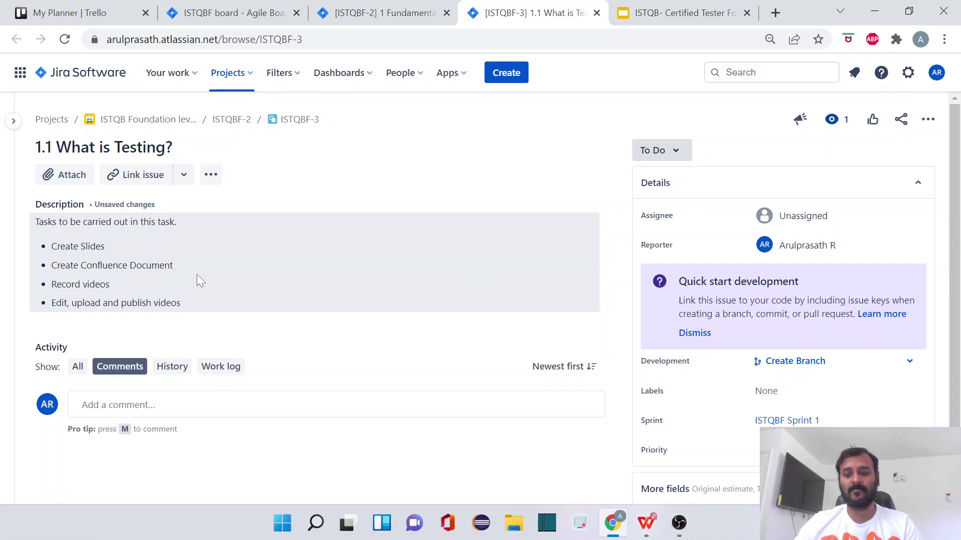
Log 1h of work on subtask 1.1 What is Testing? with the description "Created the slides and confluence documents"
click(228, 368)
scroll(455, 332, down, 3)
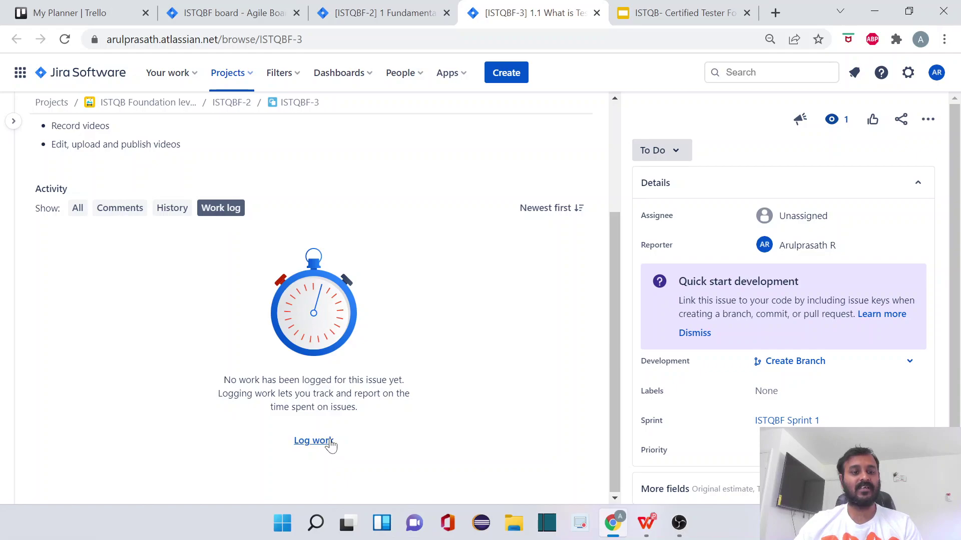
click(314, 440)
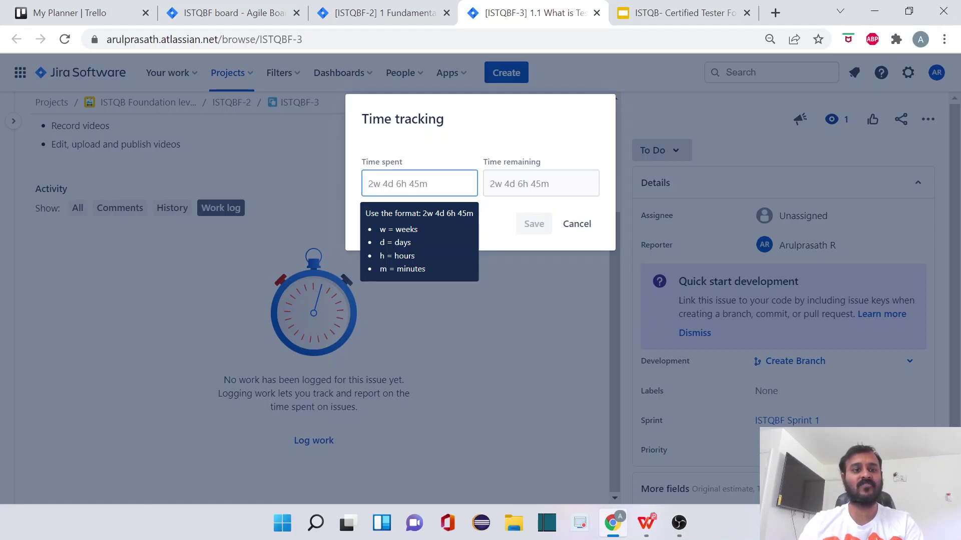
text(1)
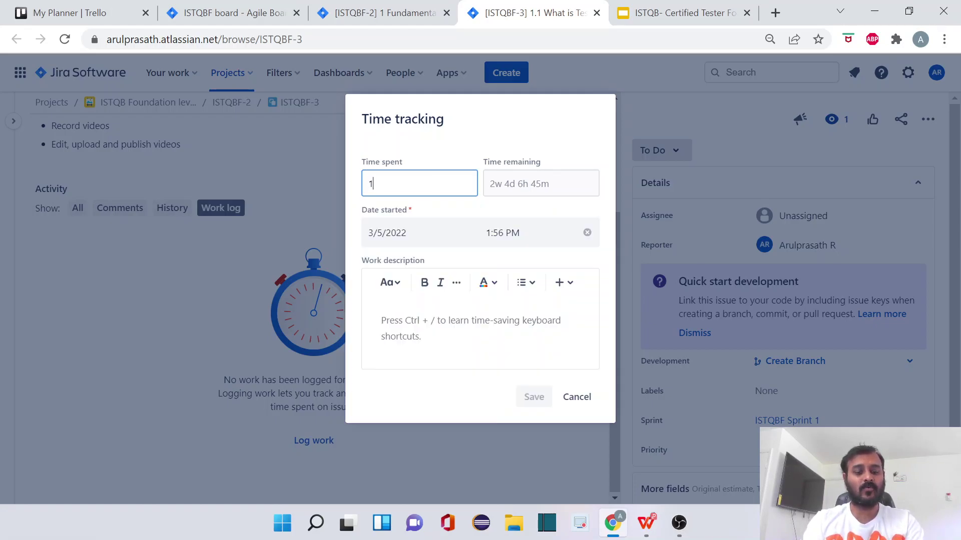
text(h)
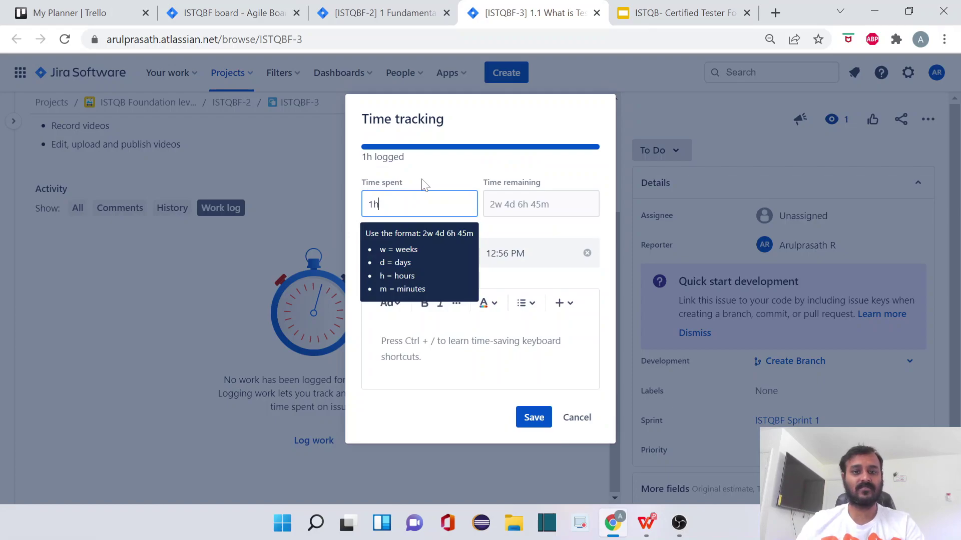
click(463, 174)
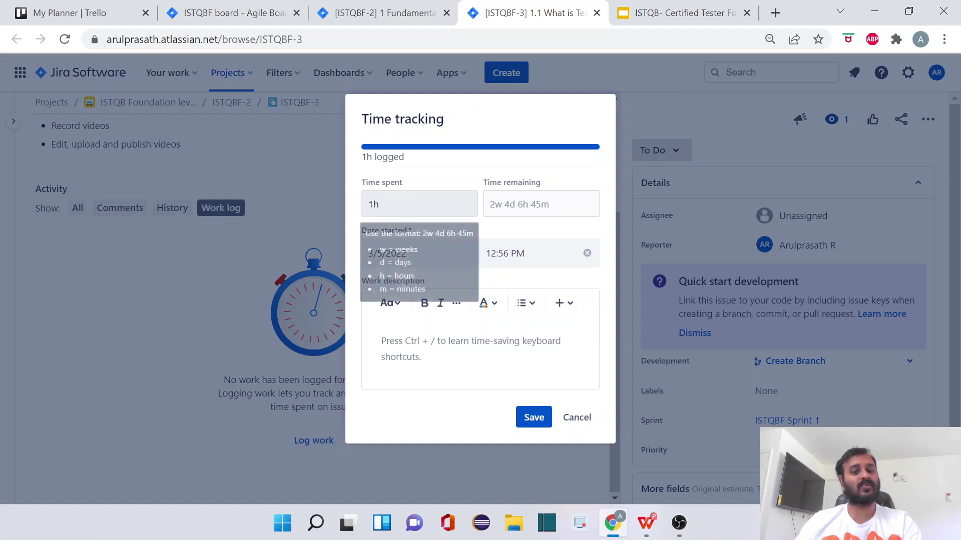
click(476, 362)
text(Created the slides and confluence document)
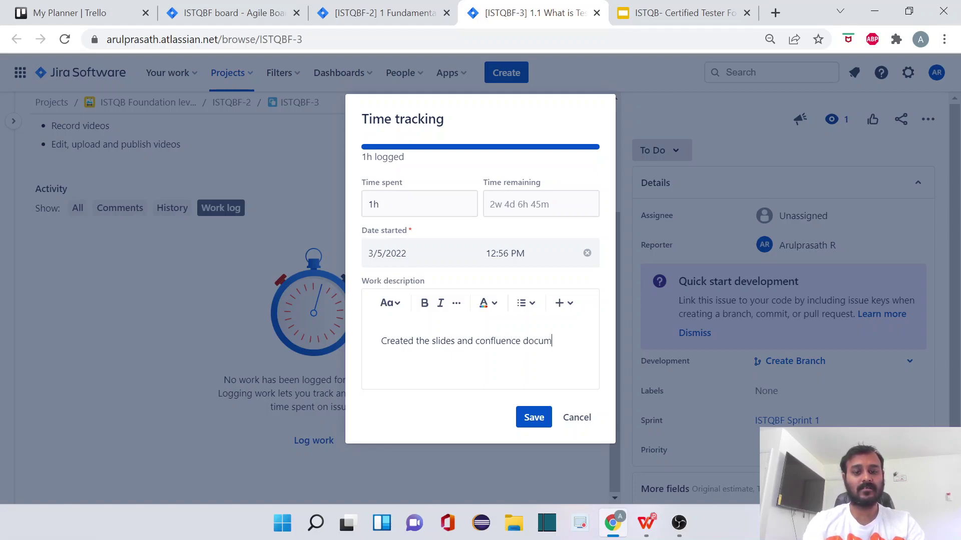
text(s)
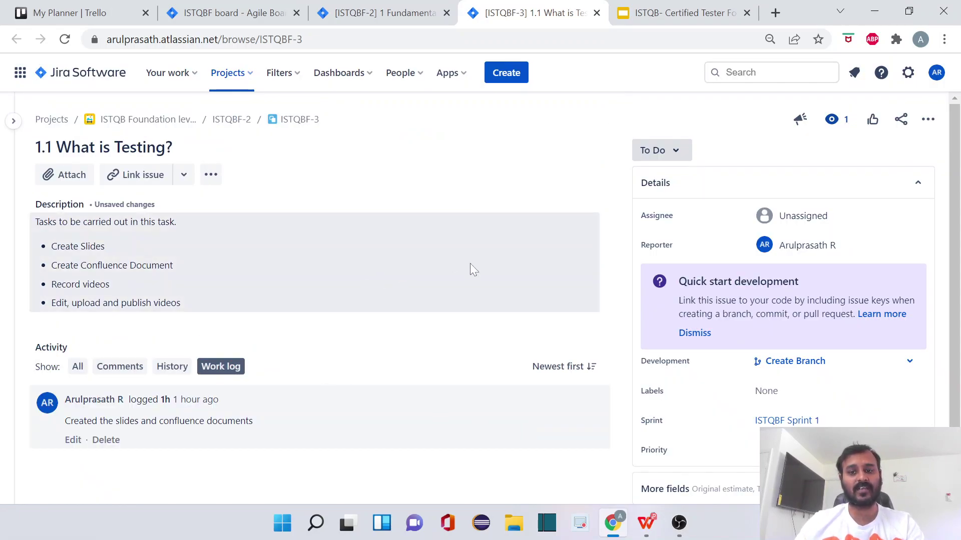
Reload the parent story 1 Fundamentals of Testing and expand its additional fields to check the time tracking
scroll(835, 391, down, 2)
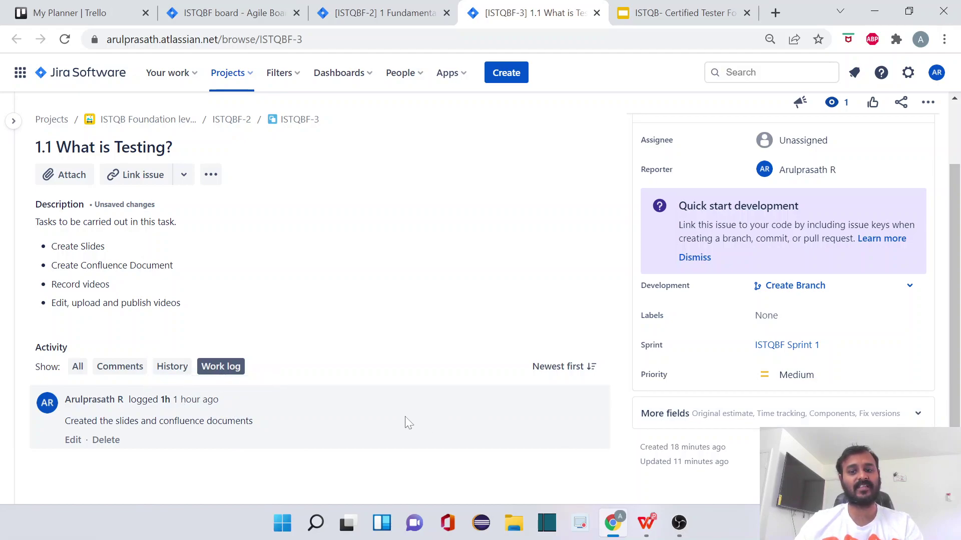
click(406, 12)
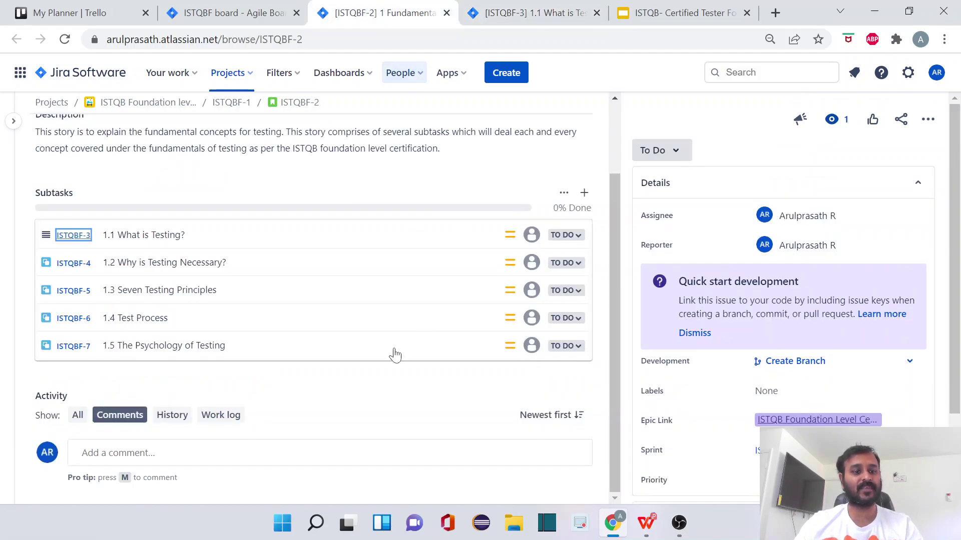
scroll(119, 316, up, 3)
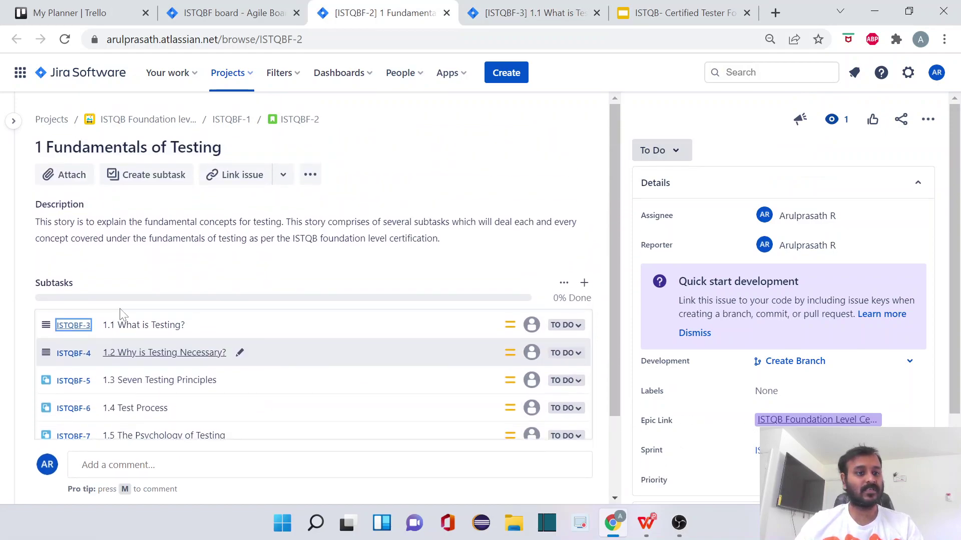
click(64, 39)
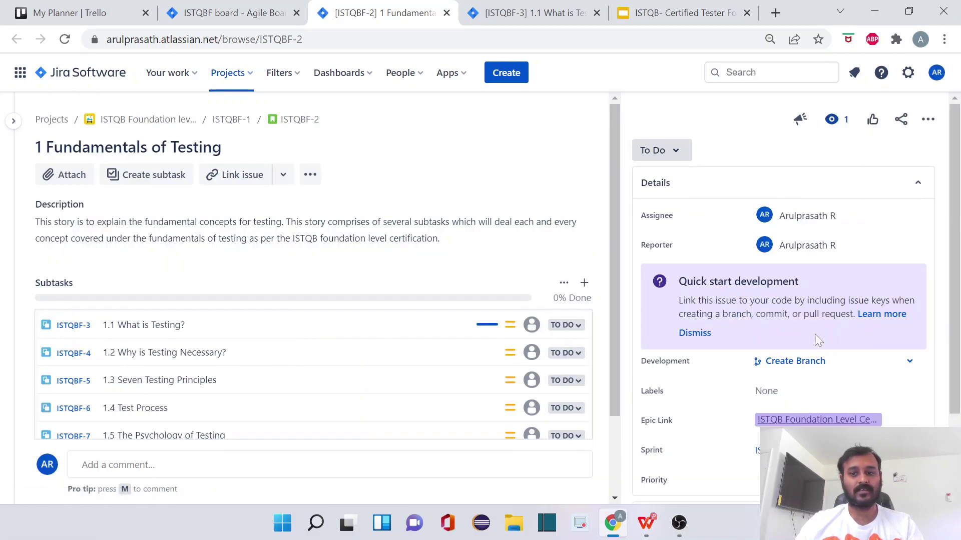
scroll(814, 334, down, 2)
click(917, 419)
scroll(880, 419, down, 3)
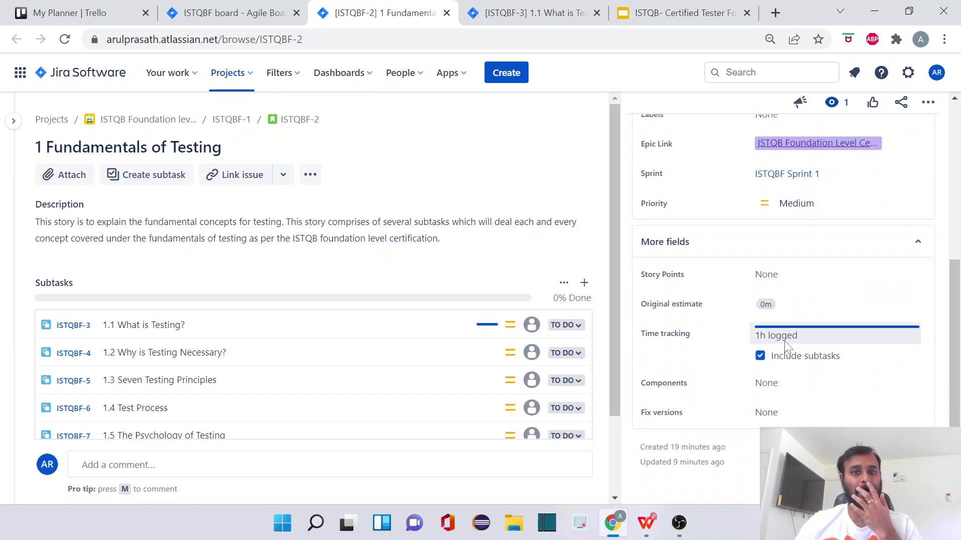
Return to subtask 1.1 What is Testing? and expand its additional fields to check the time tracking
key(ctrl+Tab)
click(883, 415)
scroll(883, 417, down, 2)
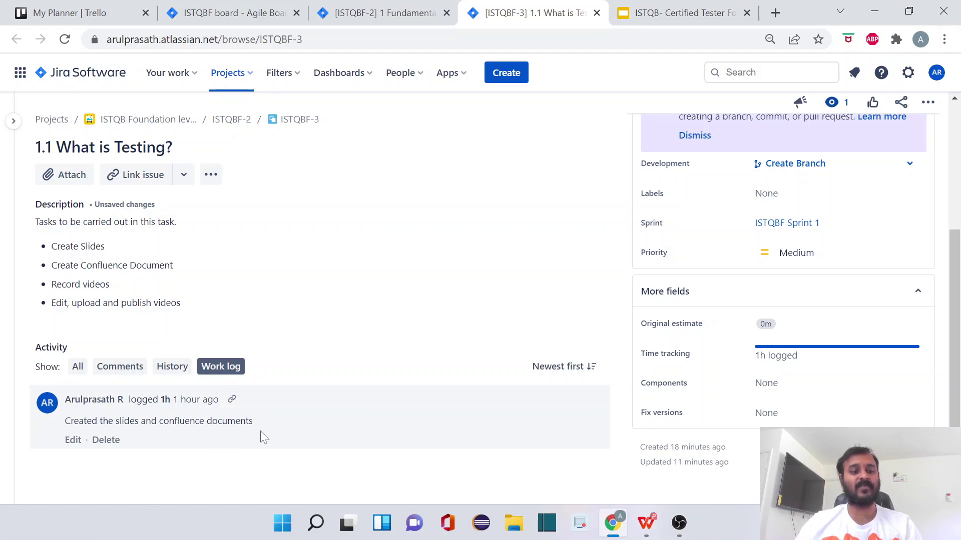
Examine the subtask's comment editor without adding a comment, its change history and its work log
click(136, 371)
mouse_move(2, 420)
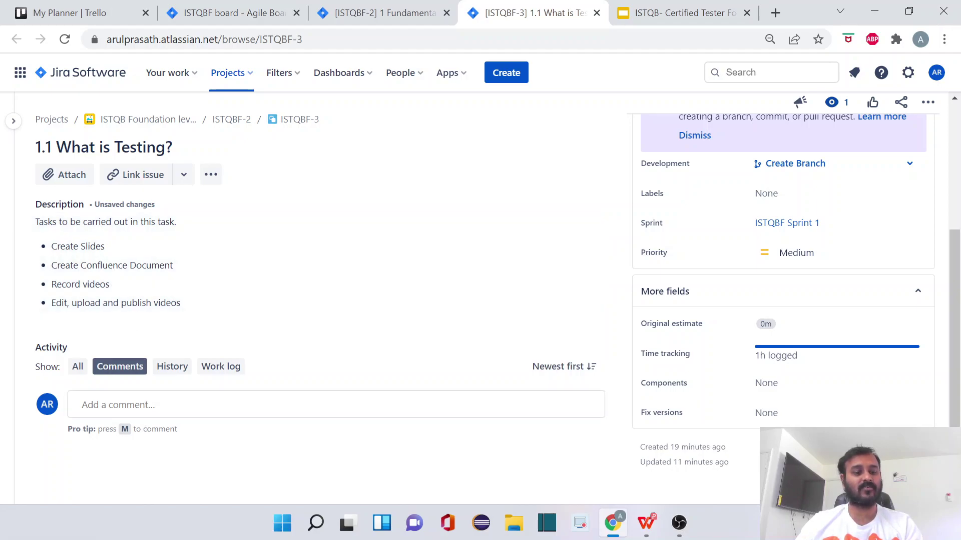
click(159, 412)
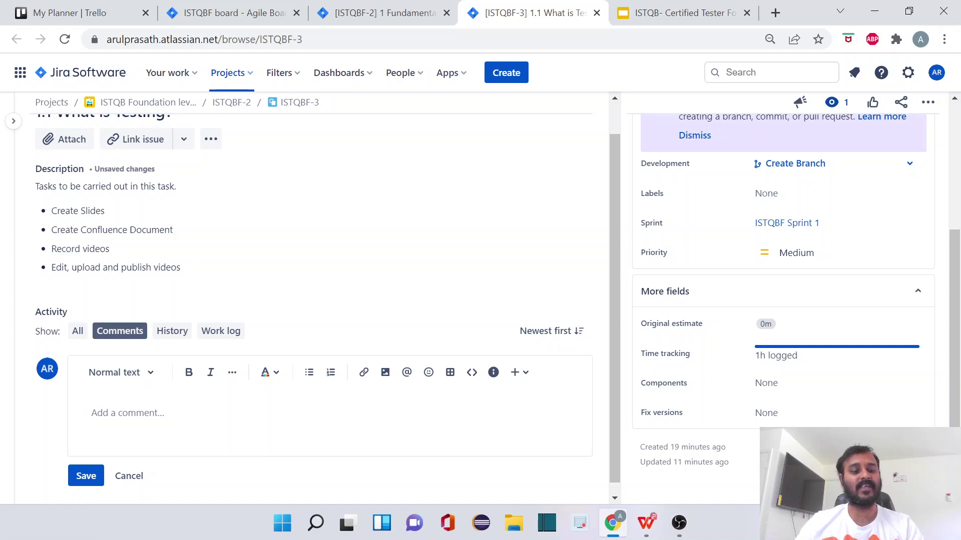
click(148, 482)
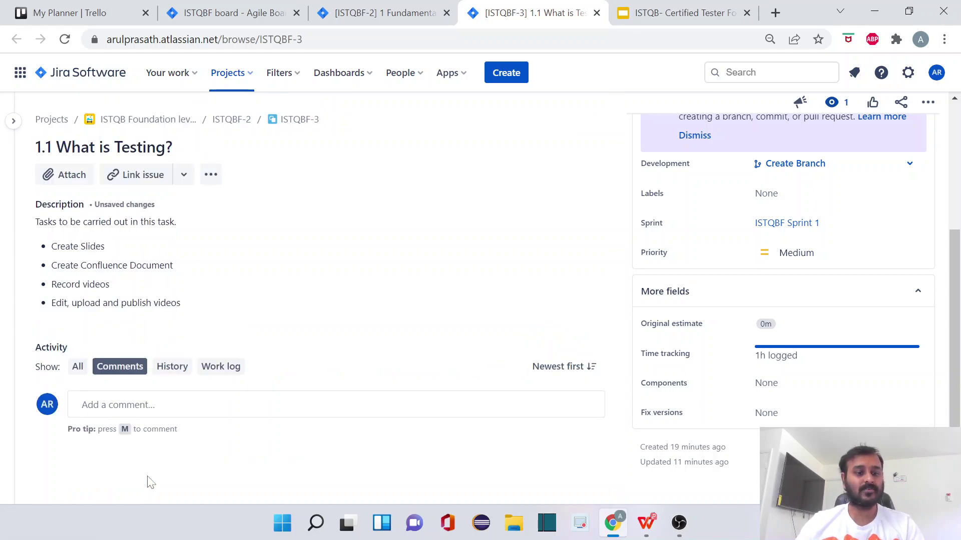
click(170, 381)
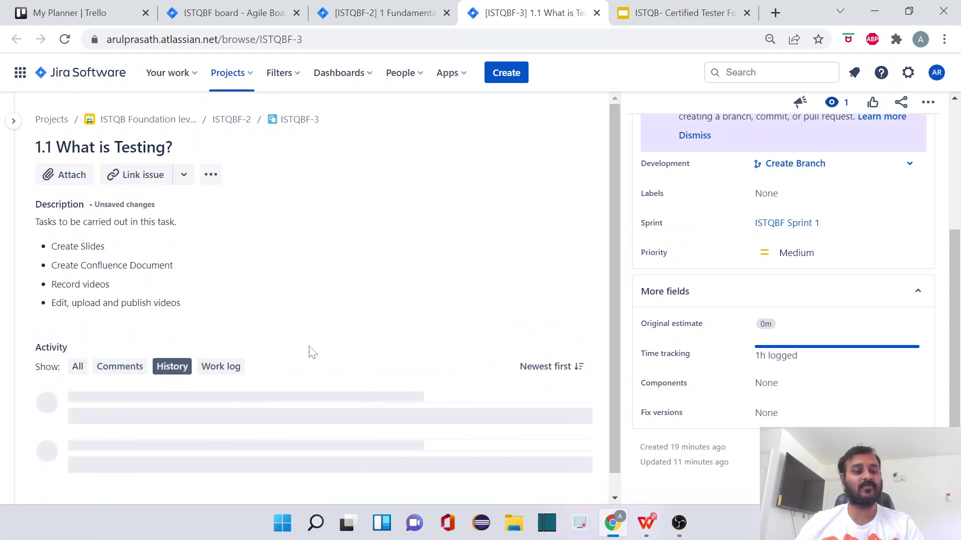
scroll(311, 350, down, 3)
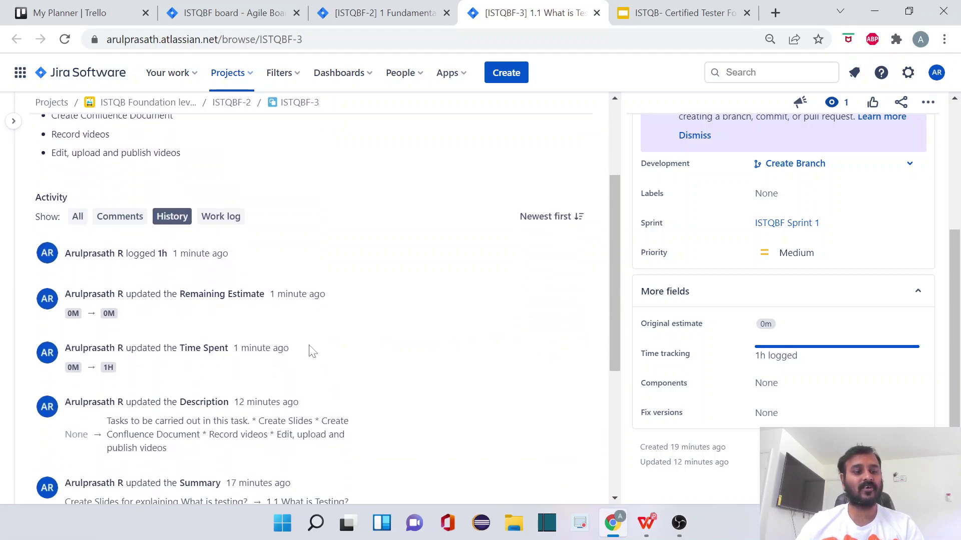
click(220, 217)
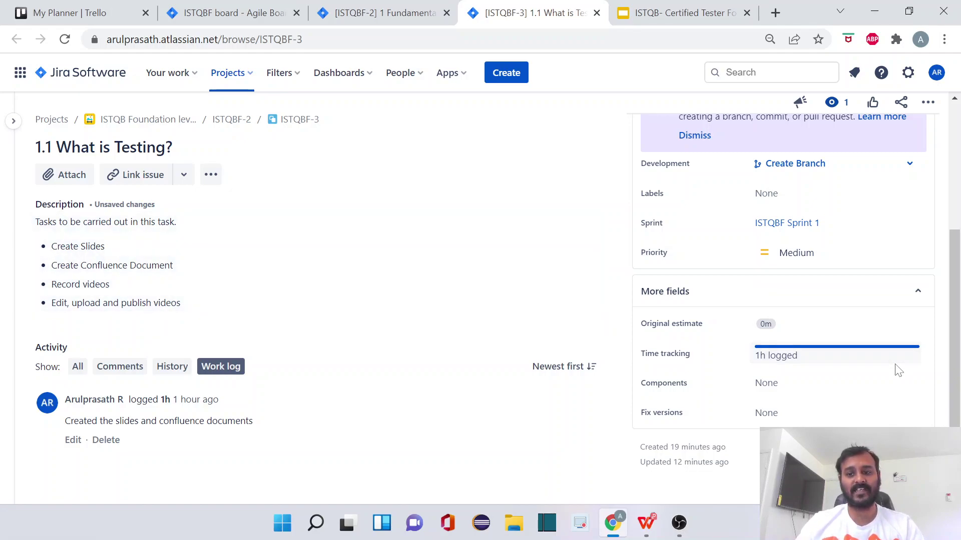
Go from the subtask to its parent story ISTQBF-2, and view the My Planner board in Trello for comparison
scroll(855, 406, up, 4)
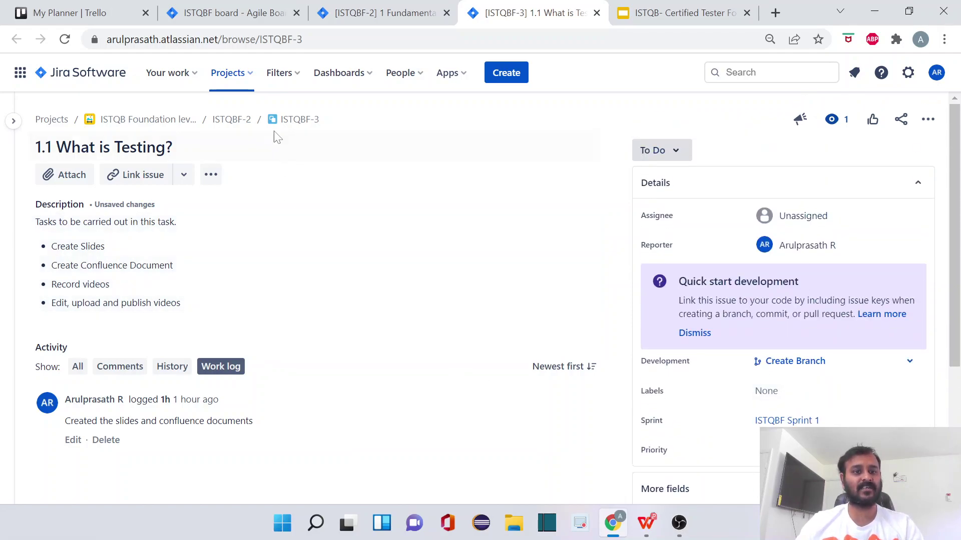
click(232, 119)
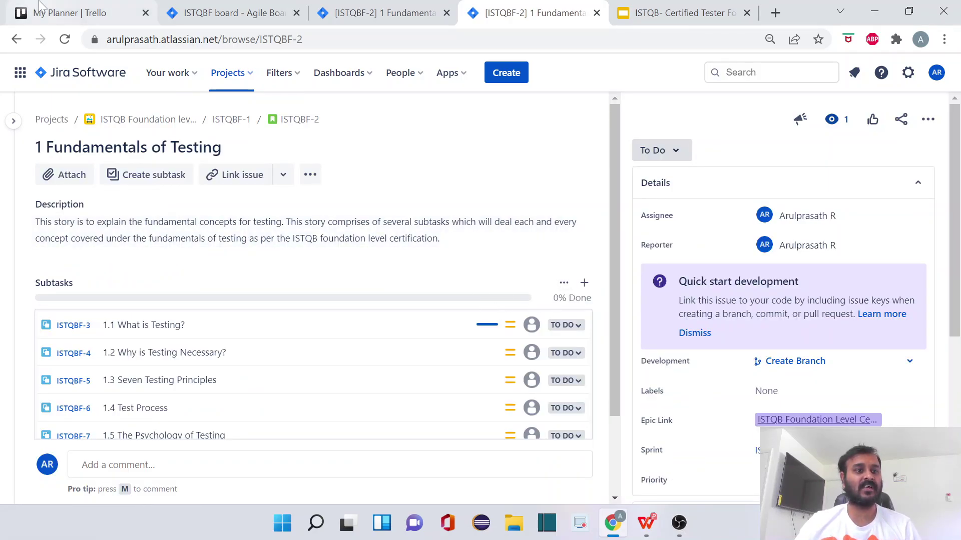
click(80, 12)
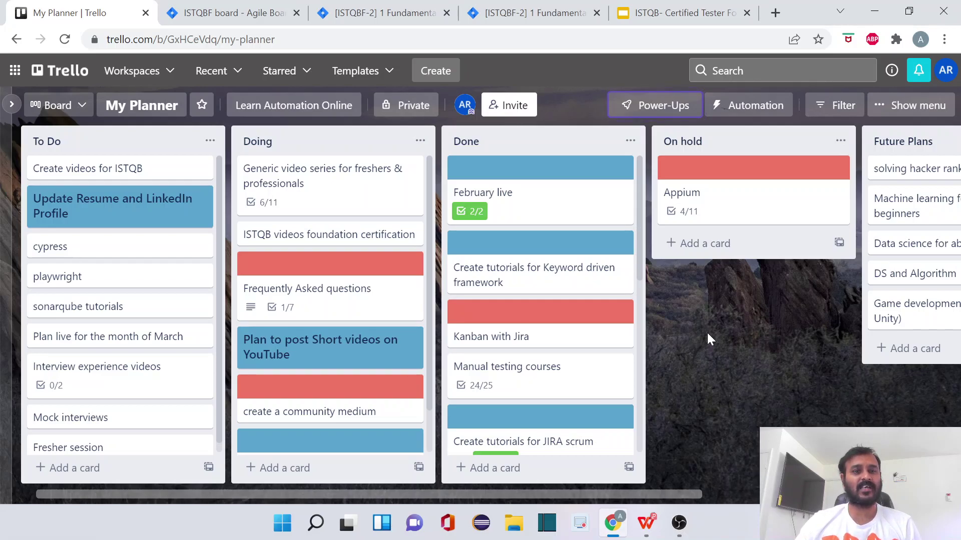
click(535, 13)
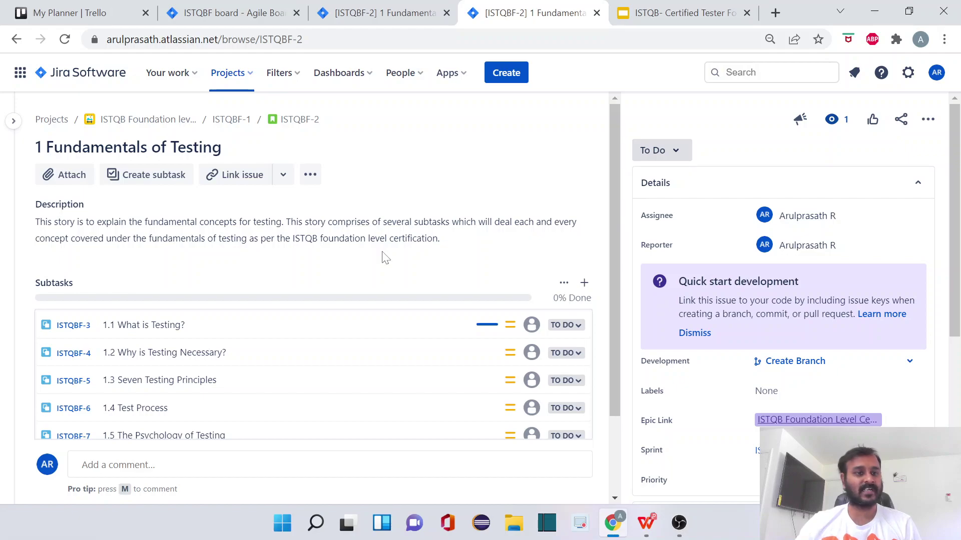
Open the project's ISTQBF Sprint 1 board and move subtask 1.1 What is Testing? from To Do to In Progress
click(155, 121)
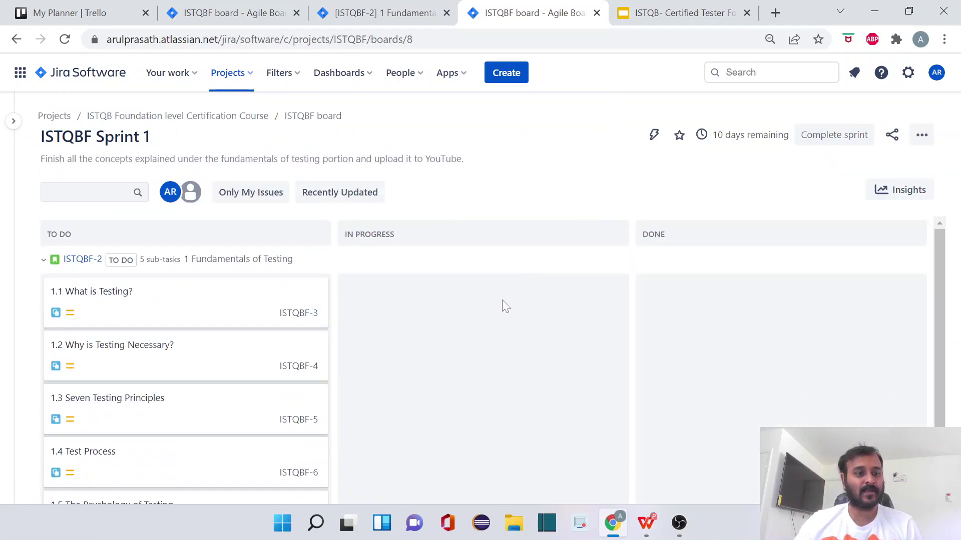
scroll(517, 330, down, 1)
scroll(151, 275, up, 1)
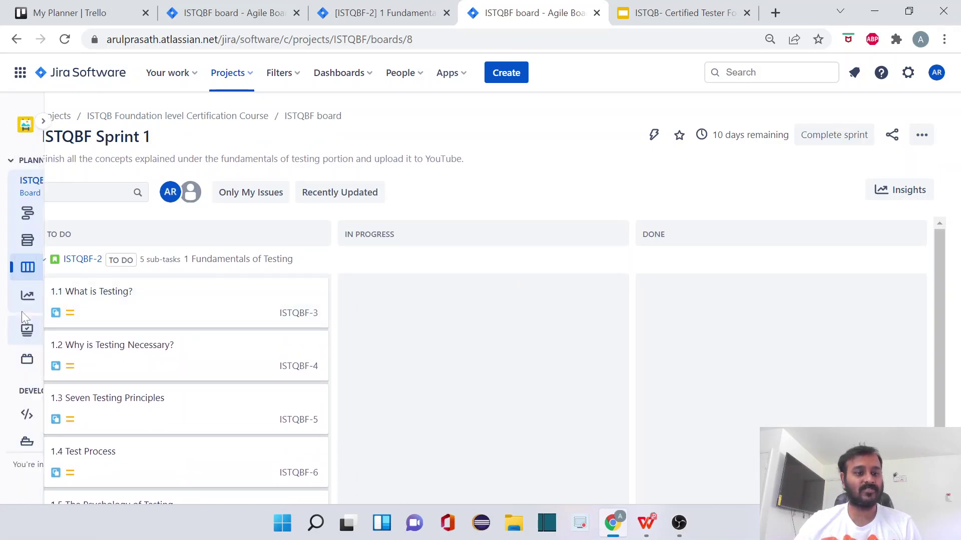
scroll(470, 391, down, 2)
scroll(432, 397, up, 2)
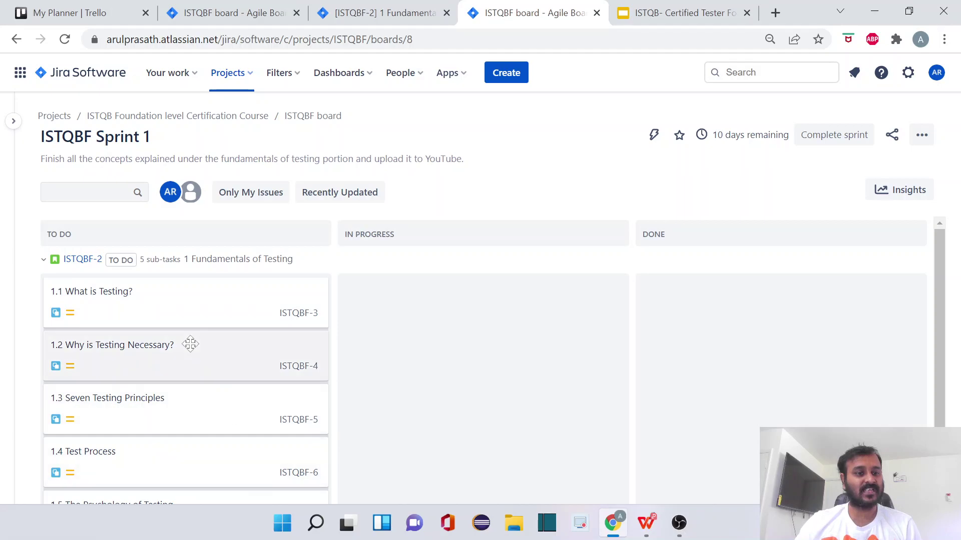
drag(185, 306, 484, 310)
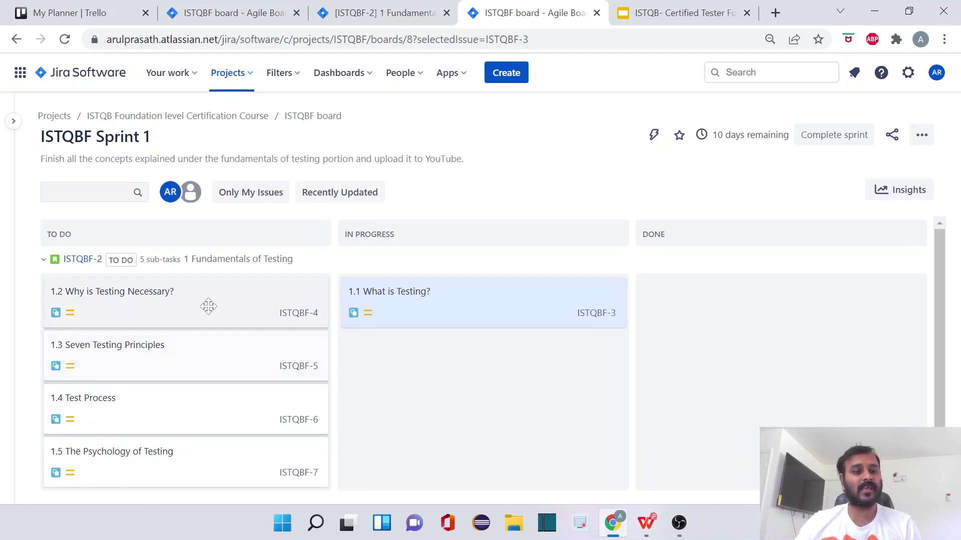
scroll(204, 491, down, 1)
scroll(204, 491, up, 1)
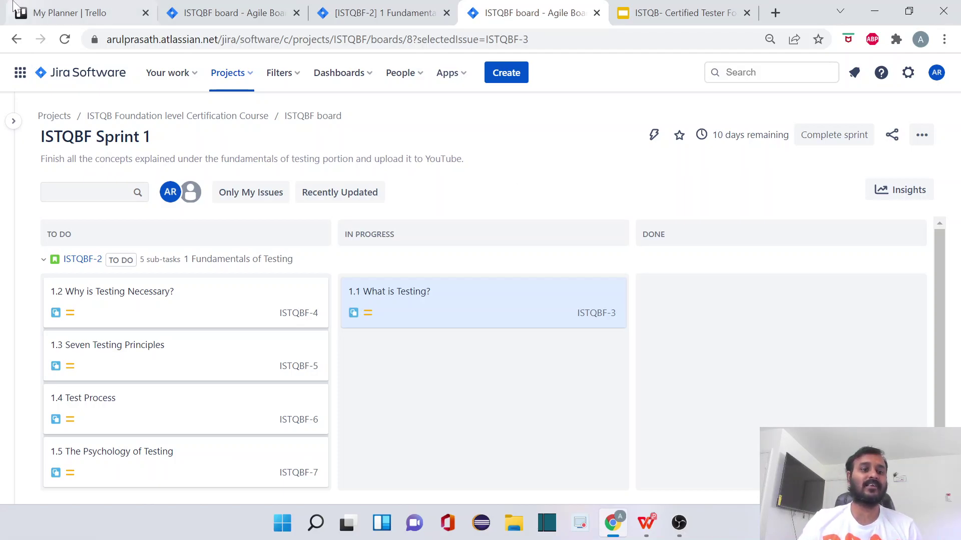
Compare the My Planner board's columns in Trello with the Jira sprint board and return to the sprint board
click(70, 12)
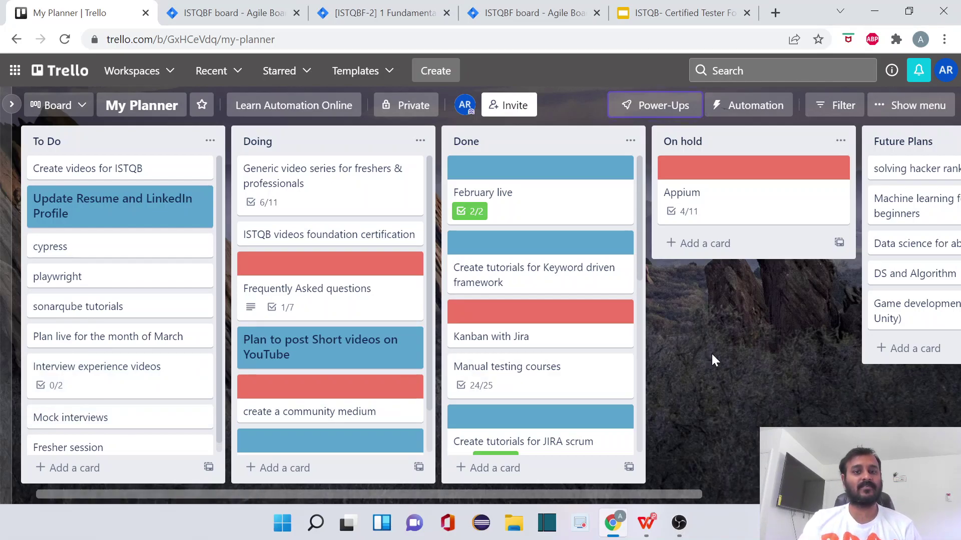
click(531, 13)
mouse_move(163, 198)
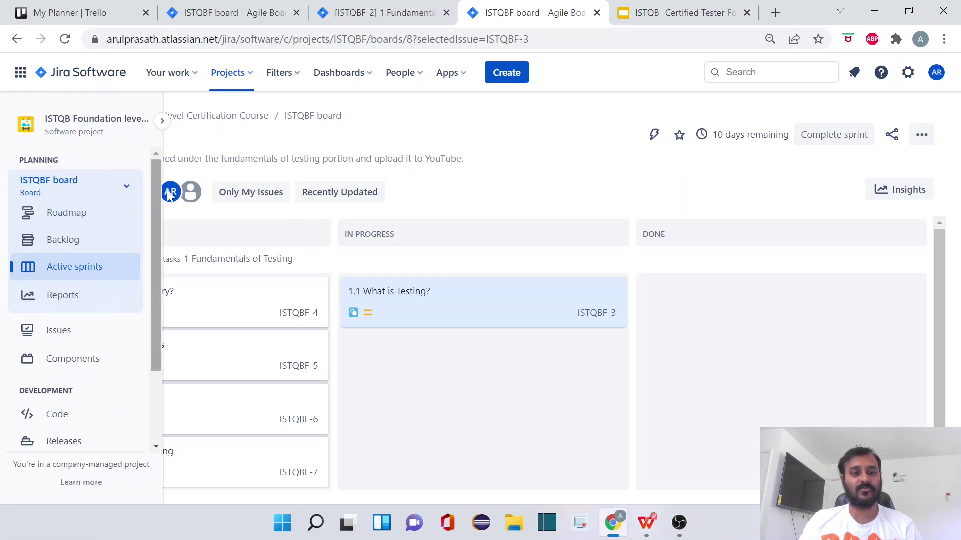